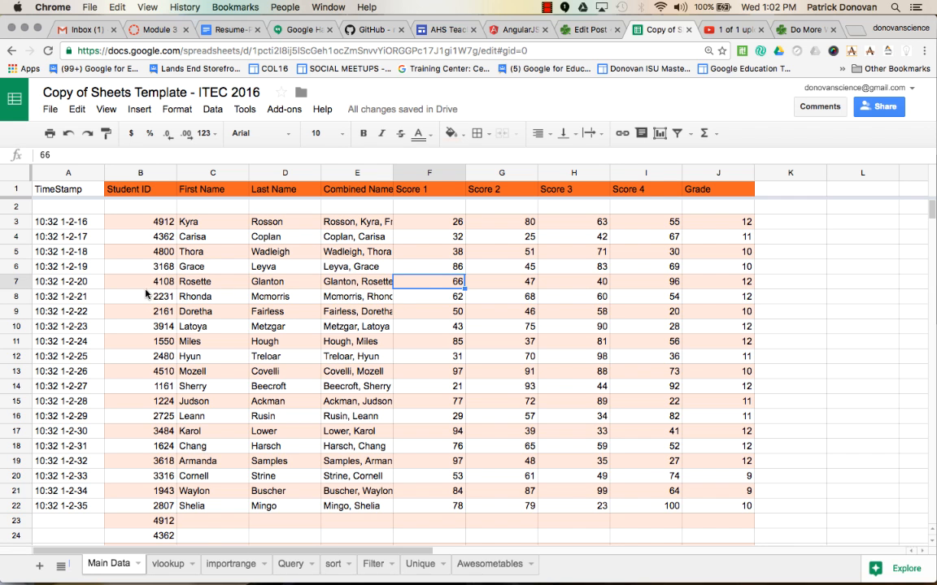
Look through the Student ID column of the Main Data sheet down to its last entries for repeated IDs
scroll(146, 296, down, 5)
scroll(147, 295, down, 5)
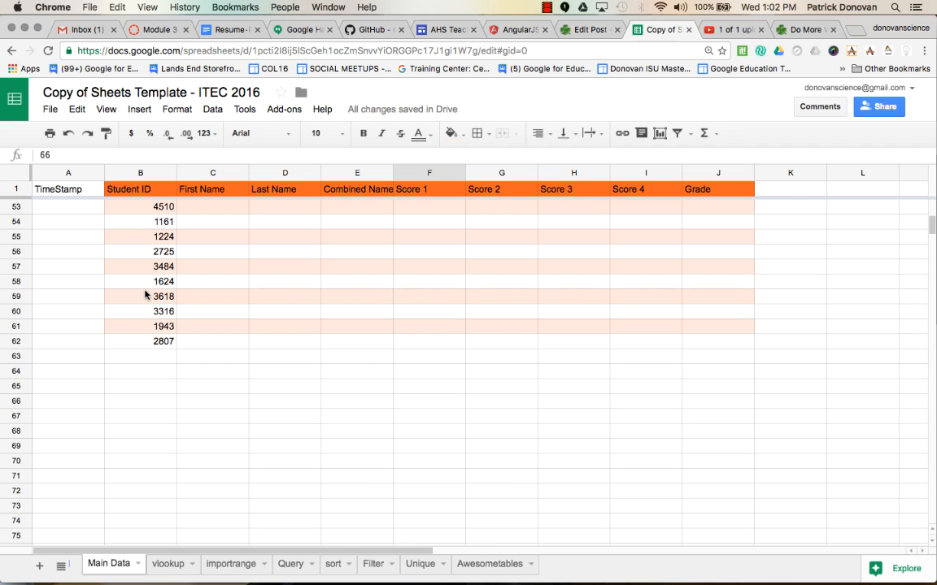
scroll(147, 295, up, 10)
scroll(134, 241, down, 9)
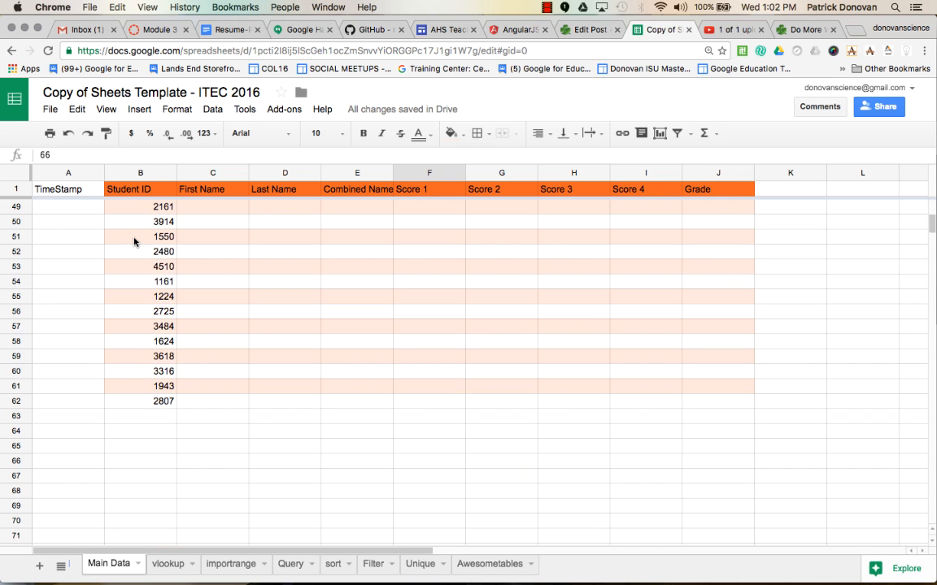
scroll(134, 241, up, 10)
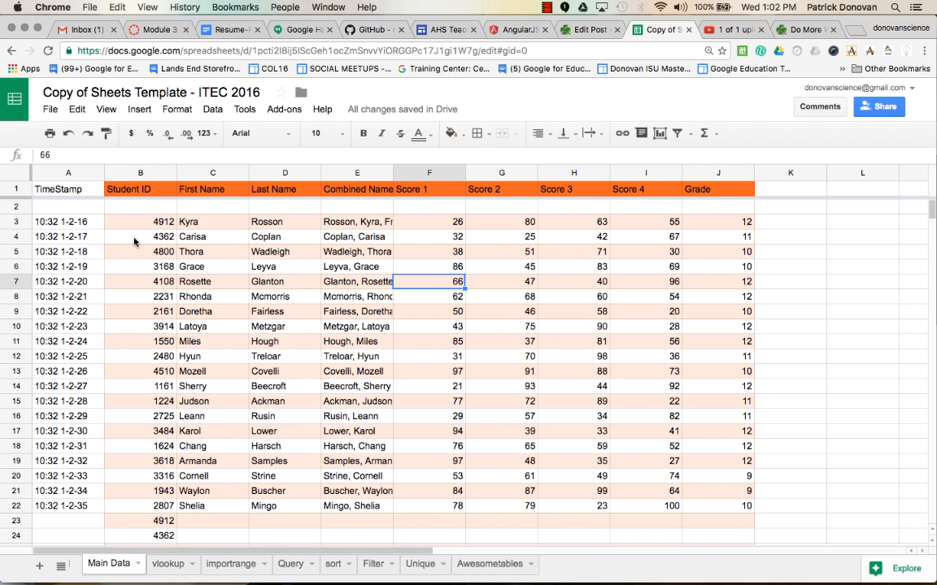
In cell B1 of the Unique sheet, enter =countif('Main Data'!B3:B62,A1) to count the first ID's occurrences
click(421, 563)
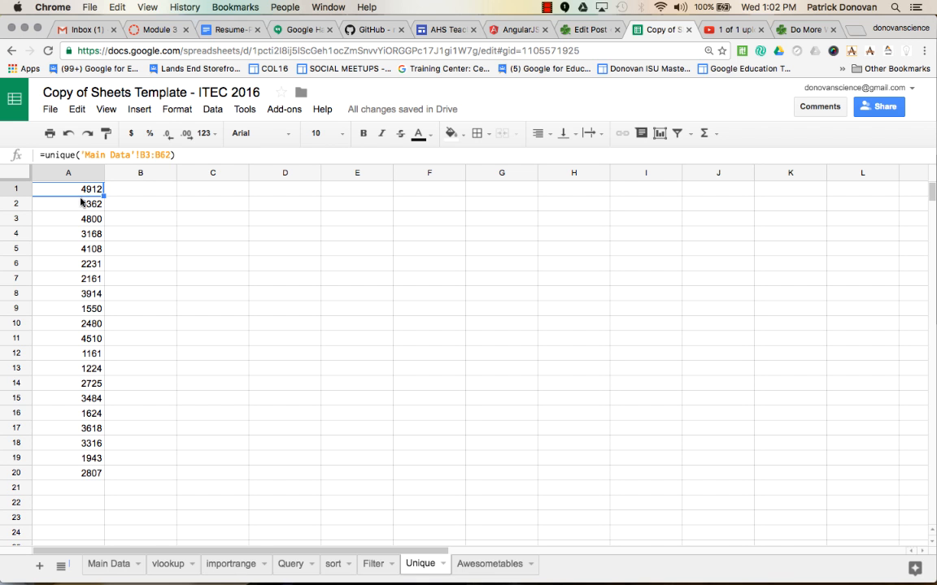
click(146, 188)
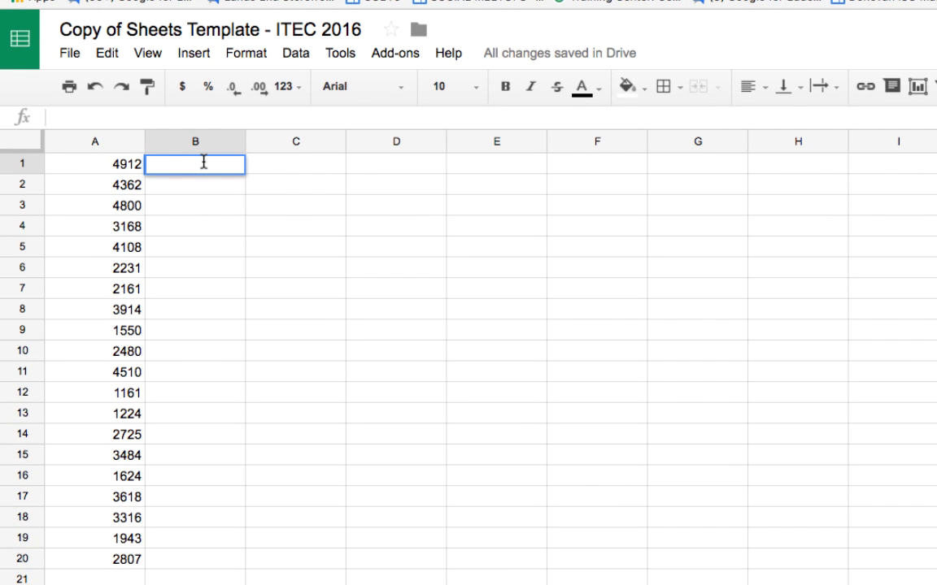
text(=countif)
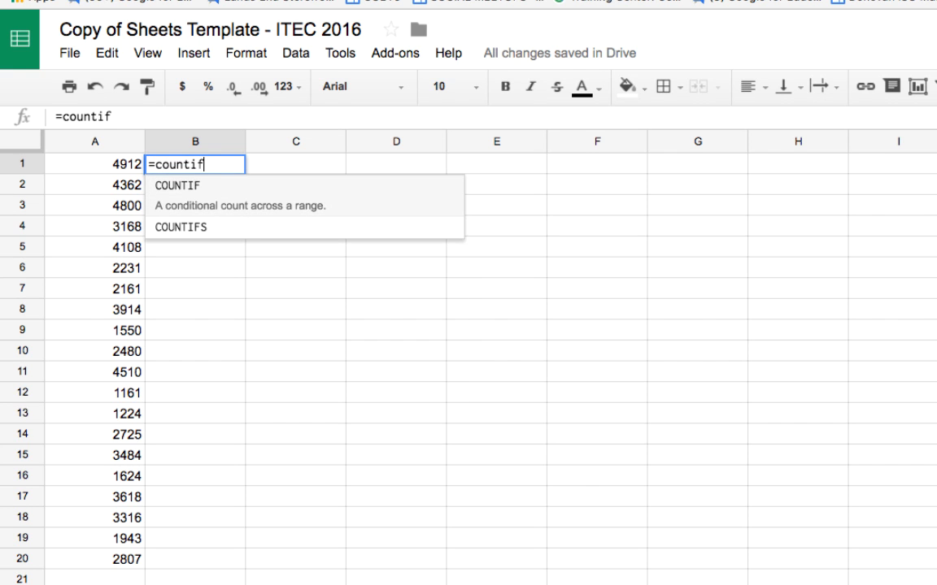
text(()
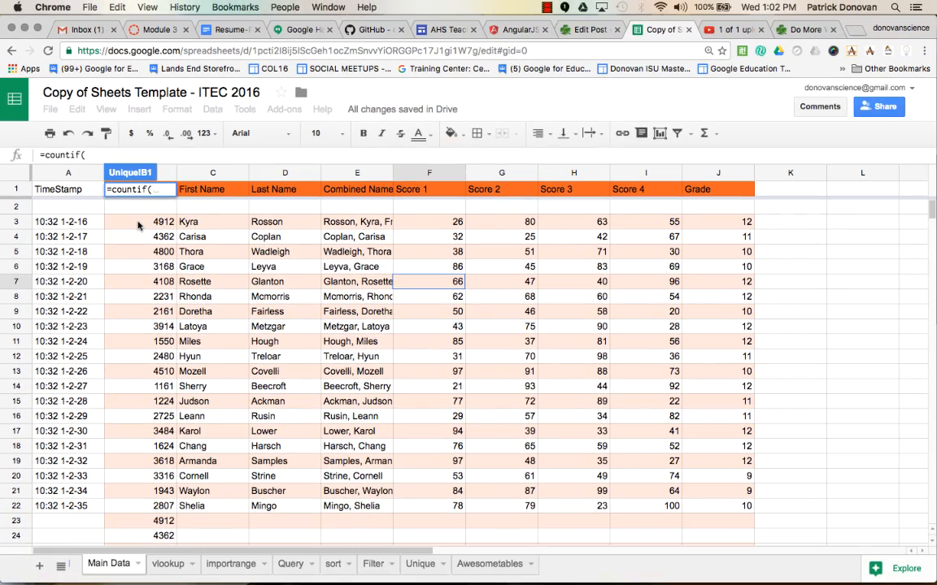
click(138, 226)
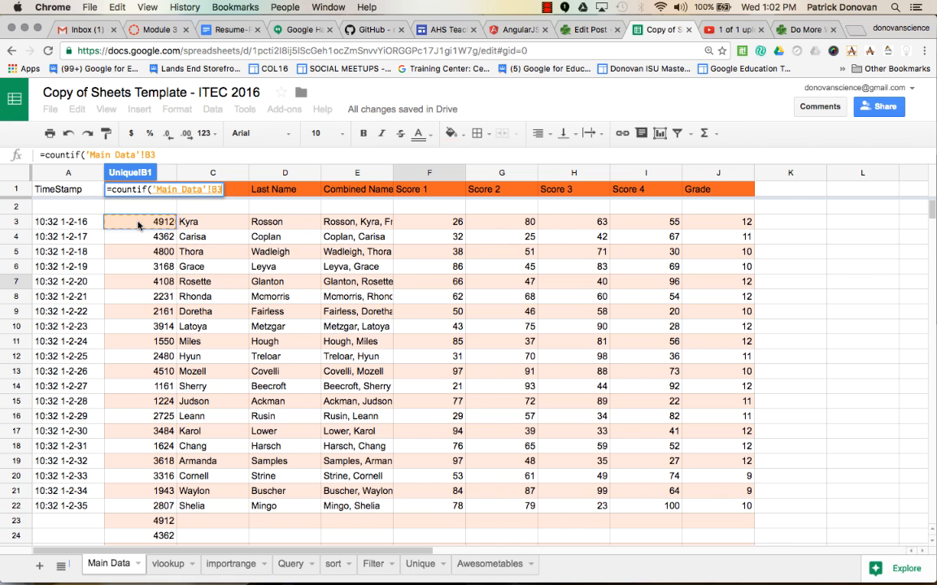
drag(138, 226, 127, 359)
text(,)
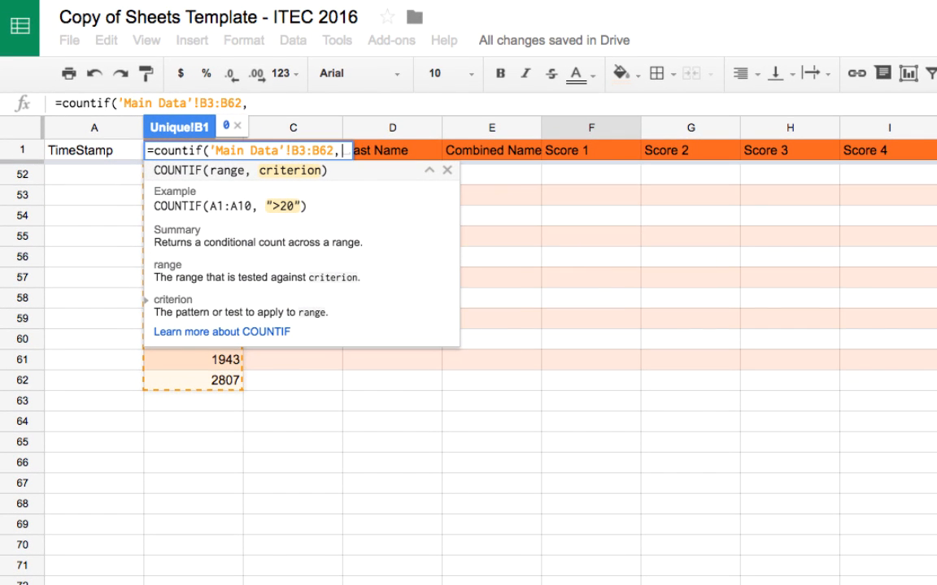
click(203, 582)
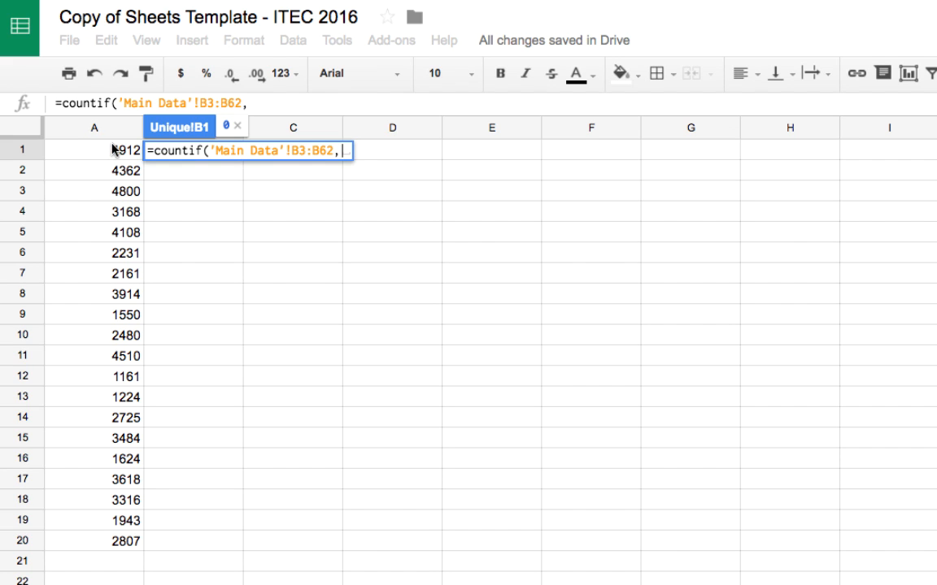
click(116, 151)
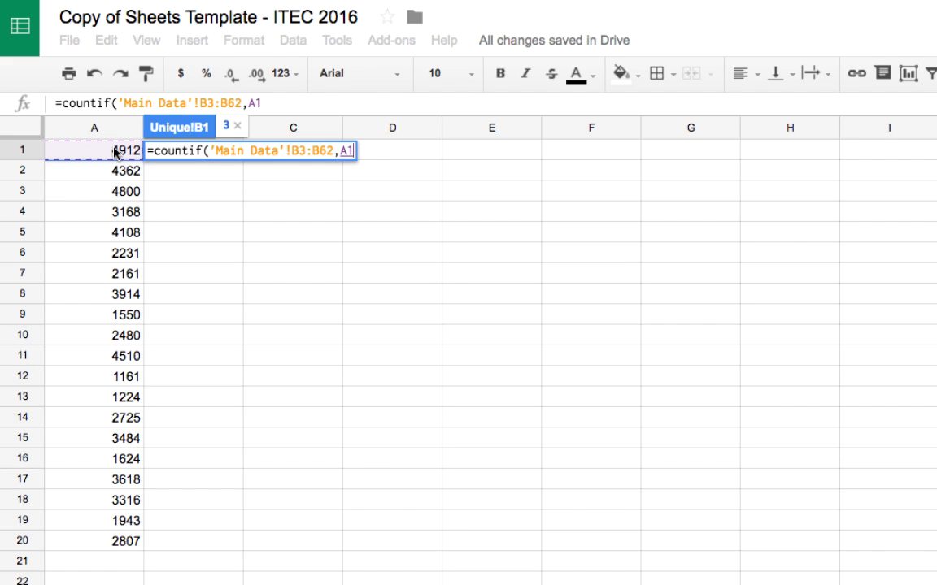
text())
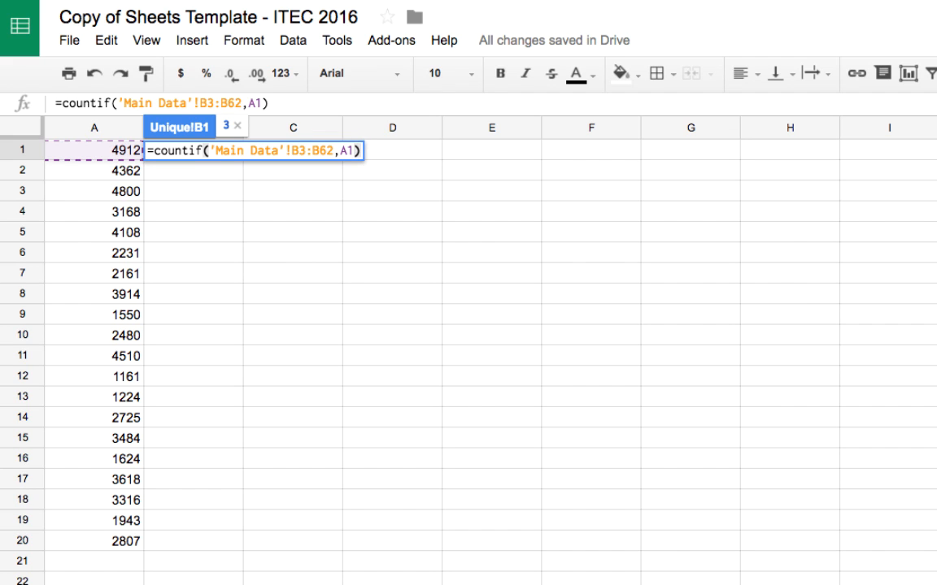
key(Return)
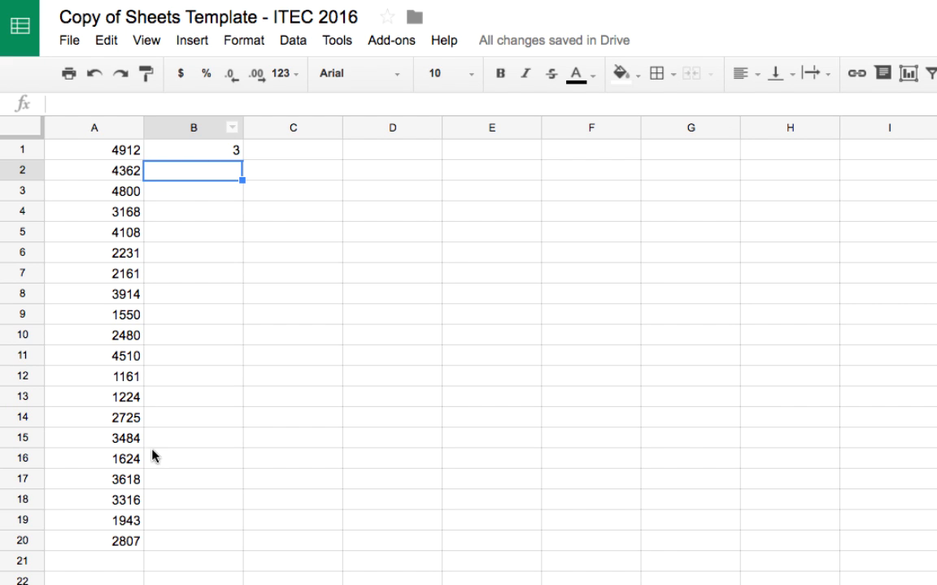
Copy the COUNTIF formula from B1 into B2 and compare the range references in both cells
click(187, 151)
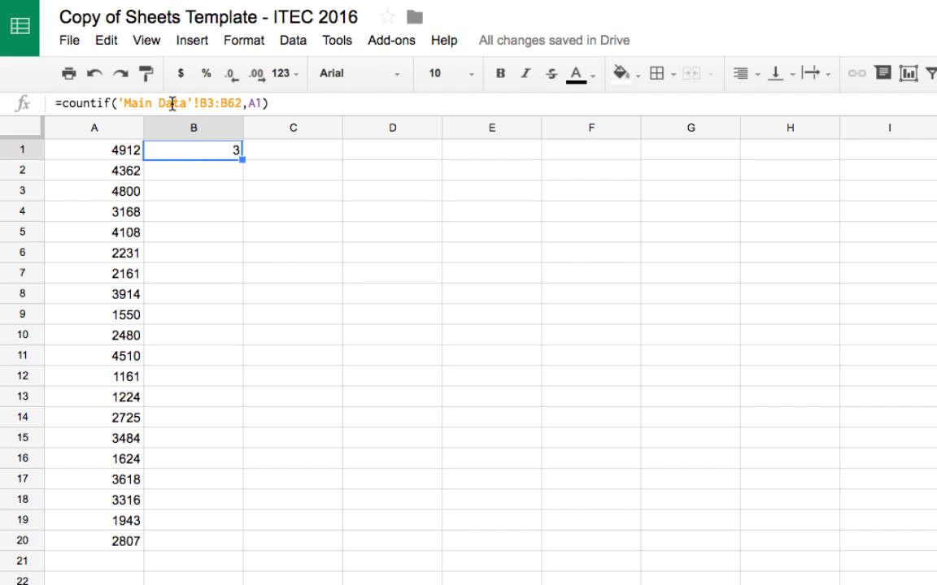
drag(242, 159, 237, 183)
click(227, 175)
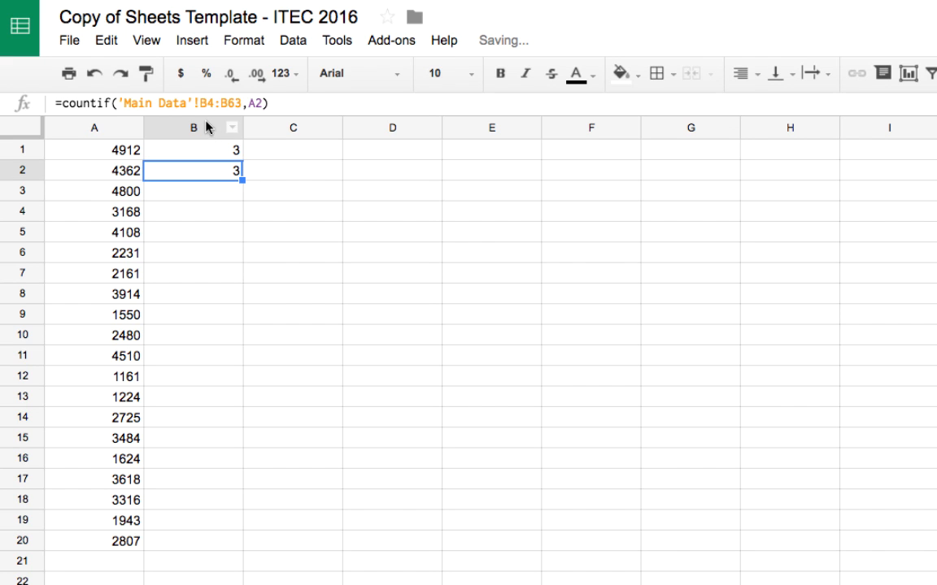
click(214, 152)
click(211, 171)
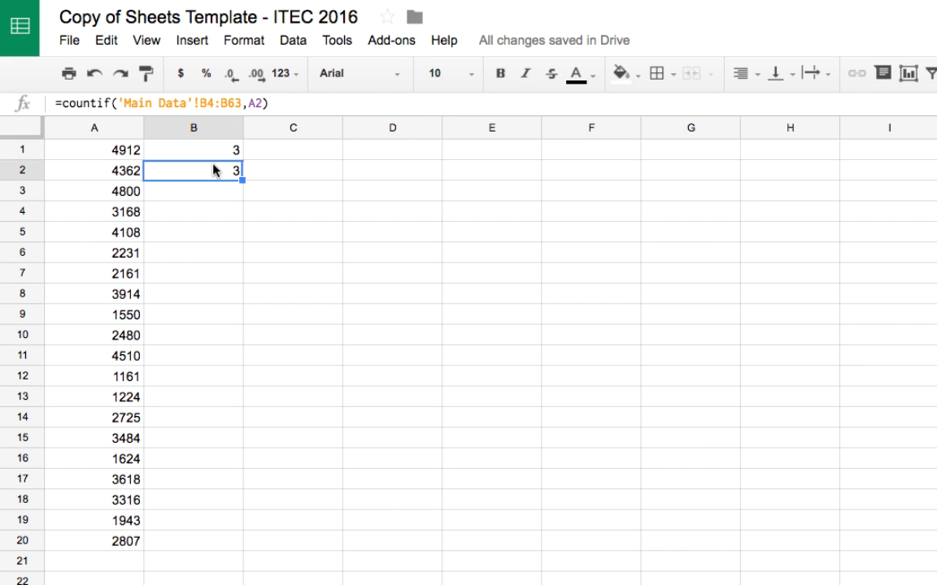
Make the range in B1's COUNTIF formula absolute as 'Main Data'!$B$3:$B$62
click(216, 153)
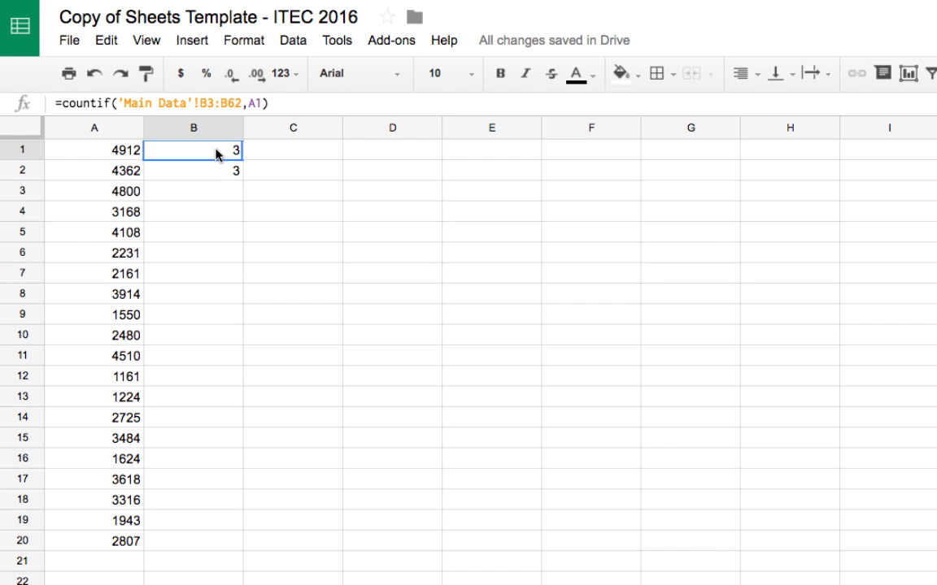
click(199, 103)
text($)
key(Right)
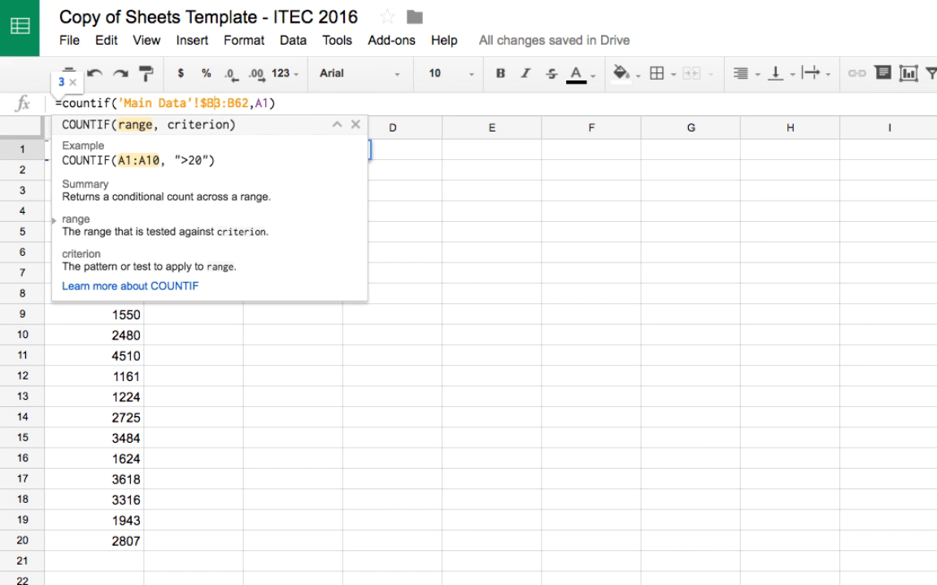
text($)
key(Right)
key(Right)
text($)
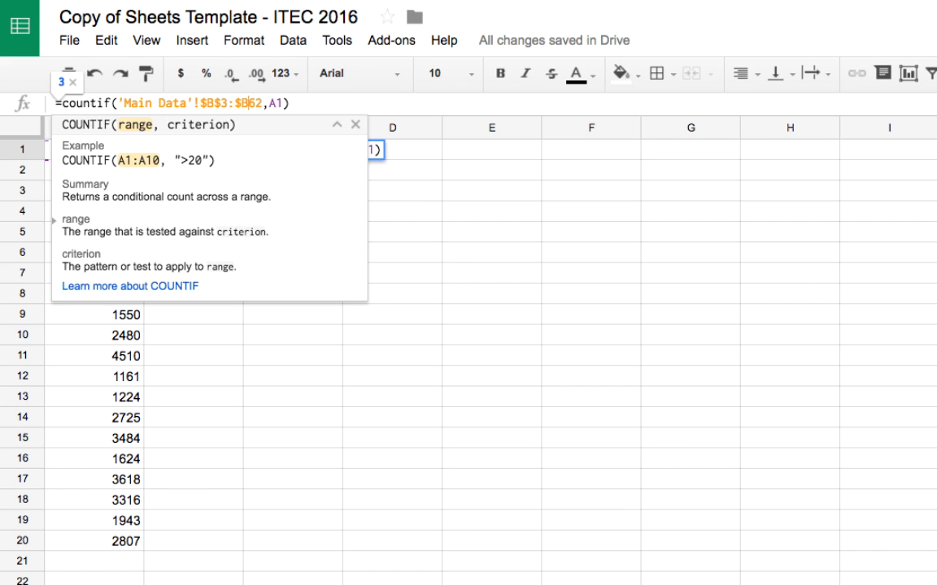
text($)
key(Return)
Fill the COUNTIF formula from B1 down to B20 and review the formula in B1
click(217, 149)
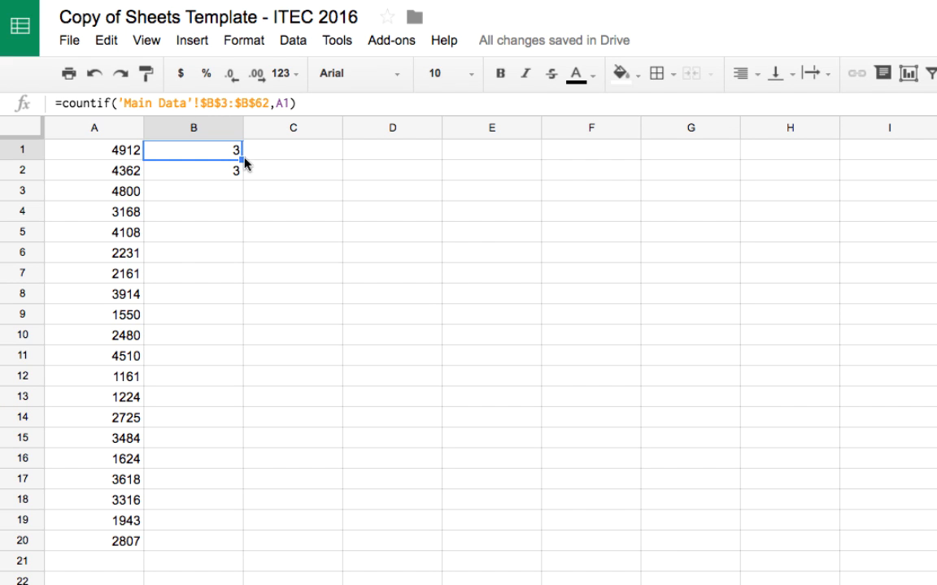
drag(243, 160, 178, 550)
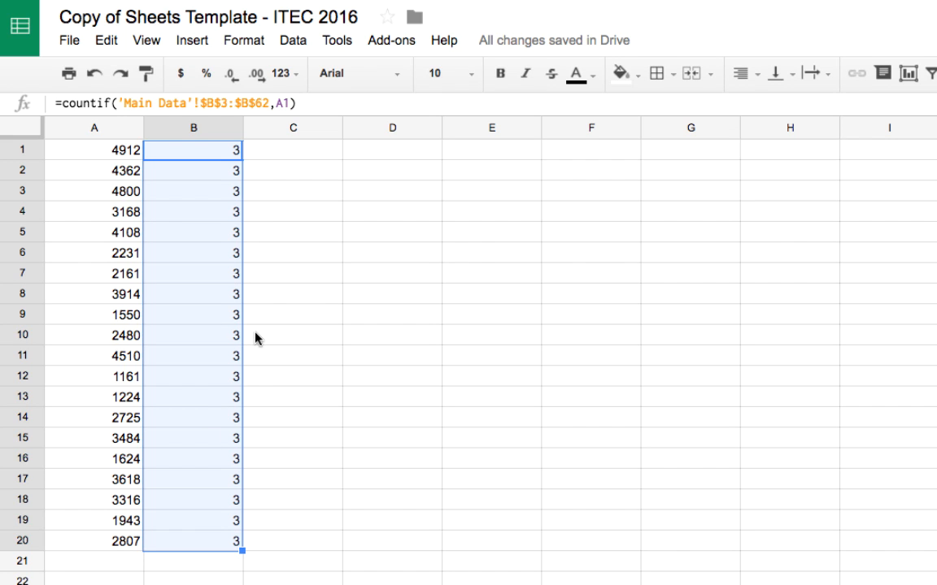
click(215, 158)
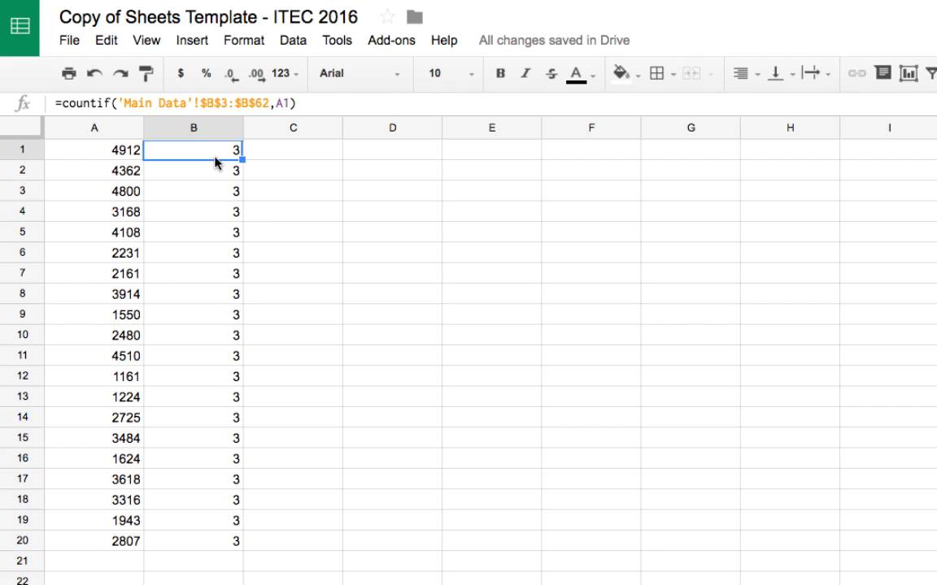
double_click(216, 161)
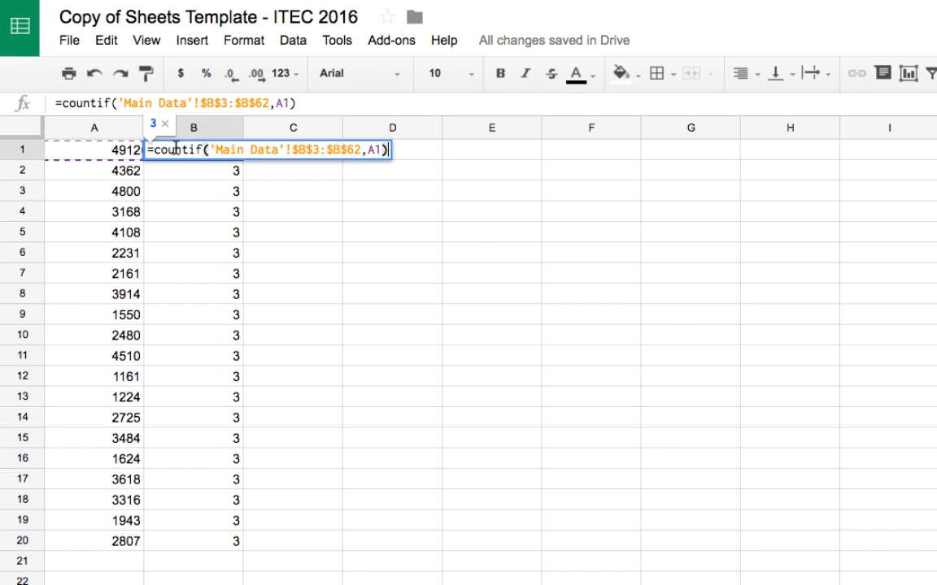
key(Return)
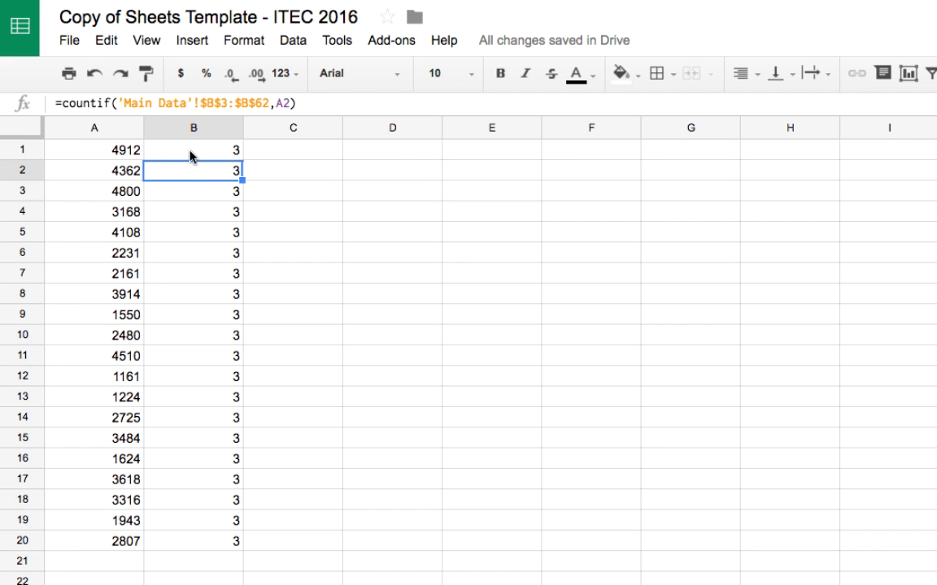
Replace the A1 criterion in B1's COUNTIF formula with >200
click(193, 157)
click(291, 103)
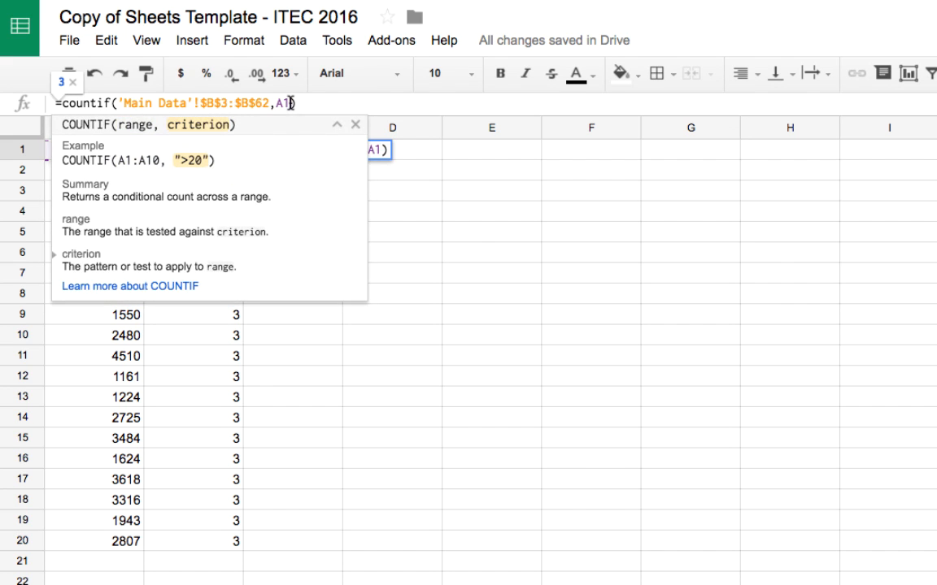
key(BackSpace)
key(BackSpace)
text(>)
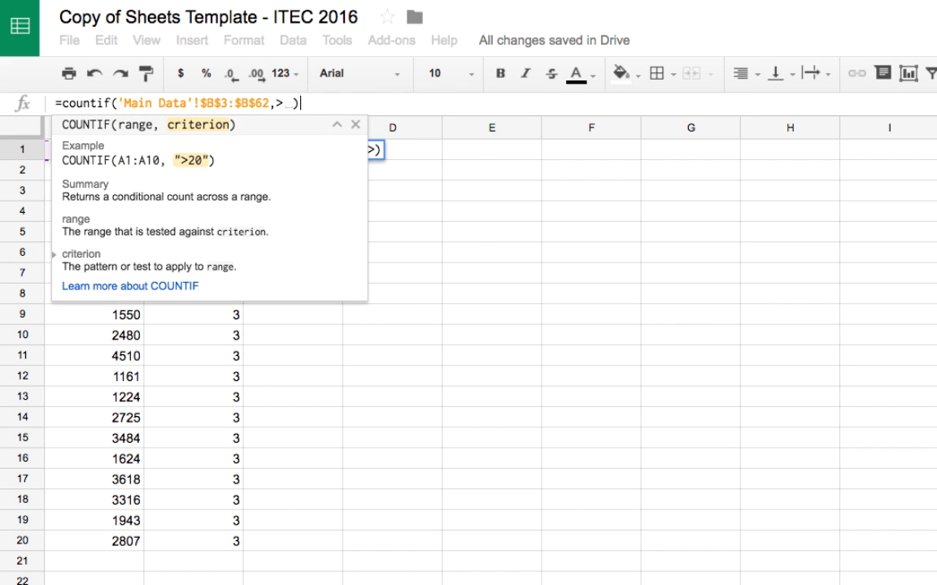
text(200)
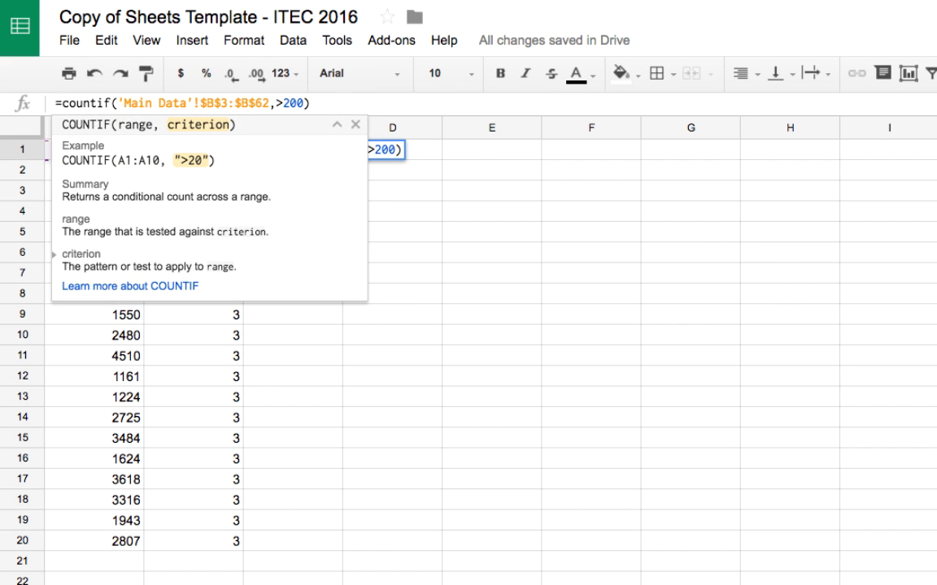
key(Return)
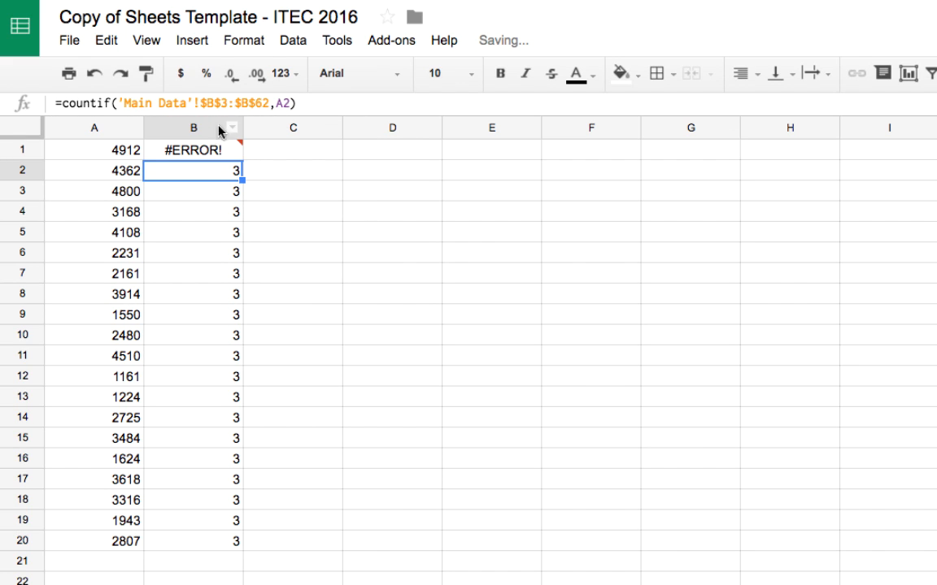
Enclose the criterion in B1's COUNTIF formula in quotation marks so it reads ">200"
click(209, 152)
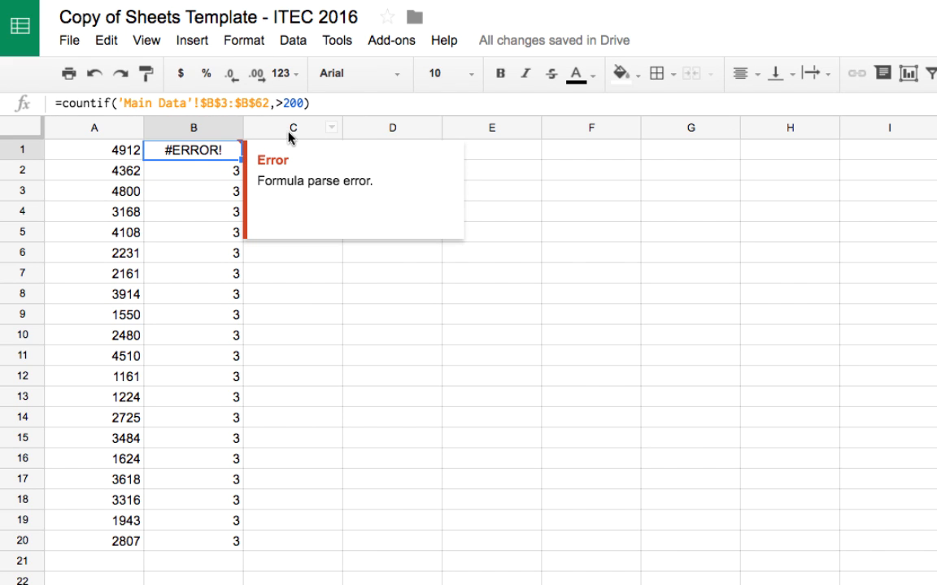
click(277, 105)
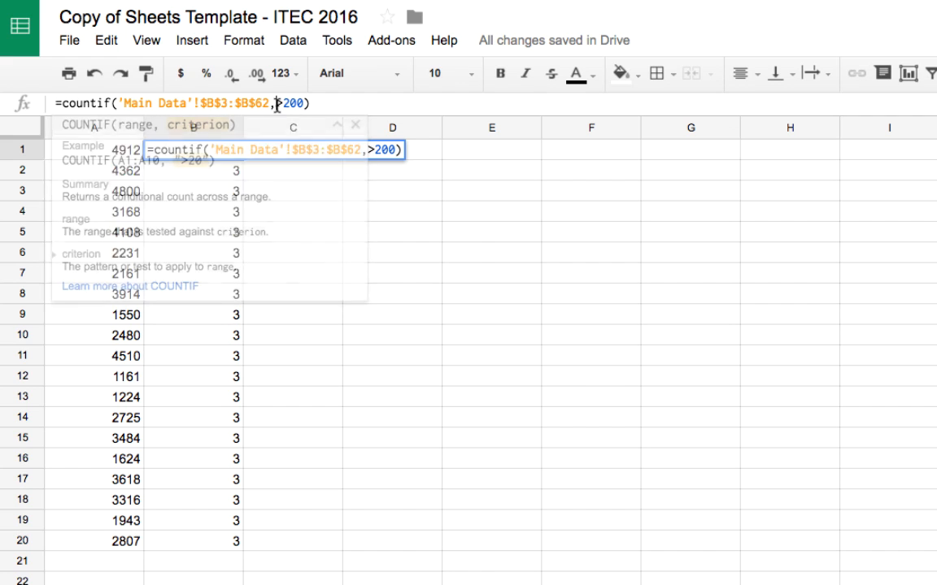
text(")
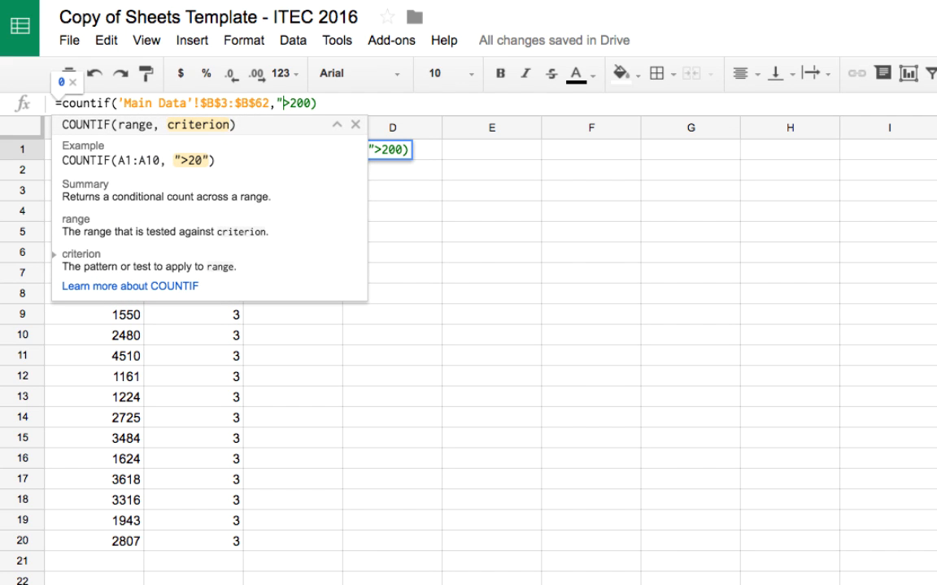
key(Right)
key(Right)
key(Right)
key(Right)
text(")
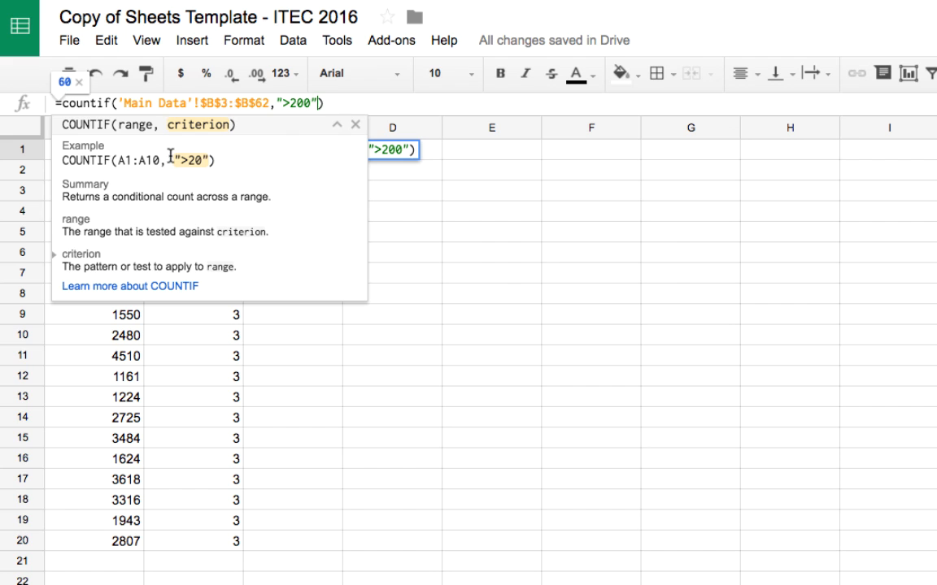
key(Return)
click(215, 154)
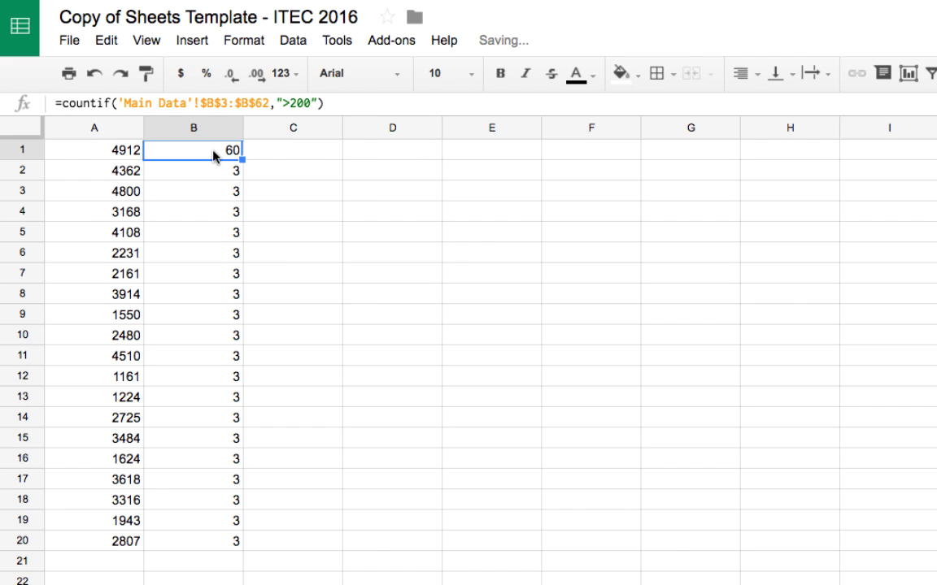